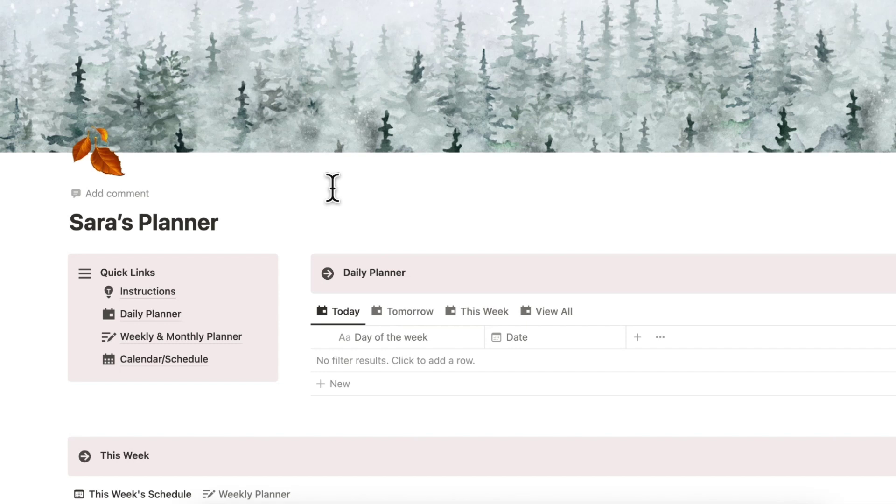
# Replace the planner's autumn November cover with the snowy watercolour pine forest image
pyautogui.moveTo(484, 117)
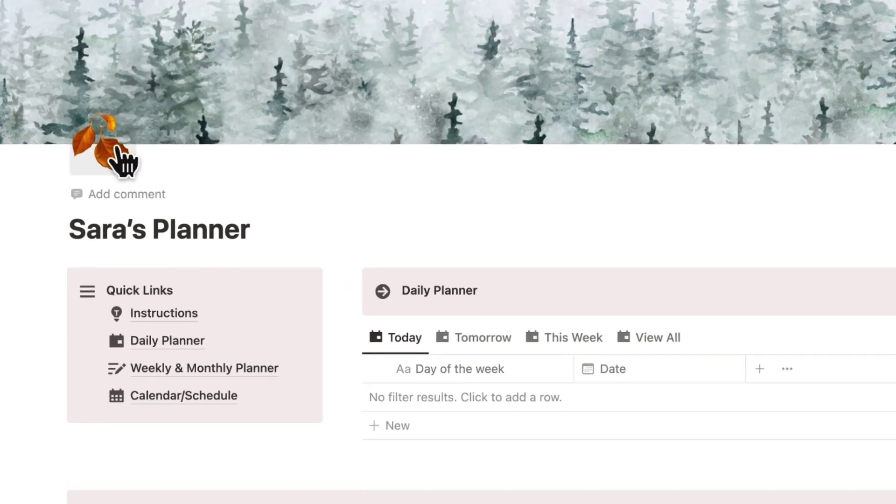
# Change the page icon from the autumn leaf to a light grey tree from the icon set
pyautogui.click(133, 166)
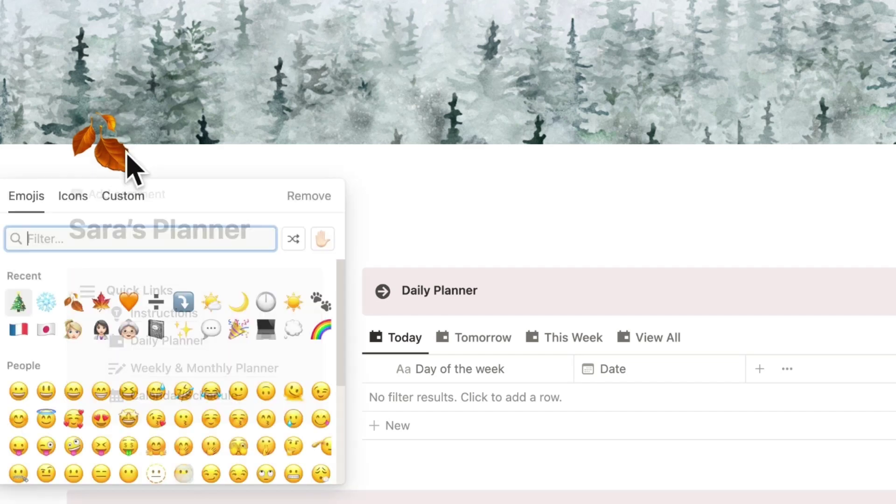
pyautogui.click(79, 196)
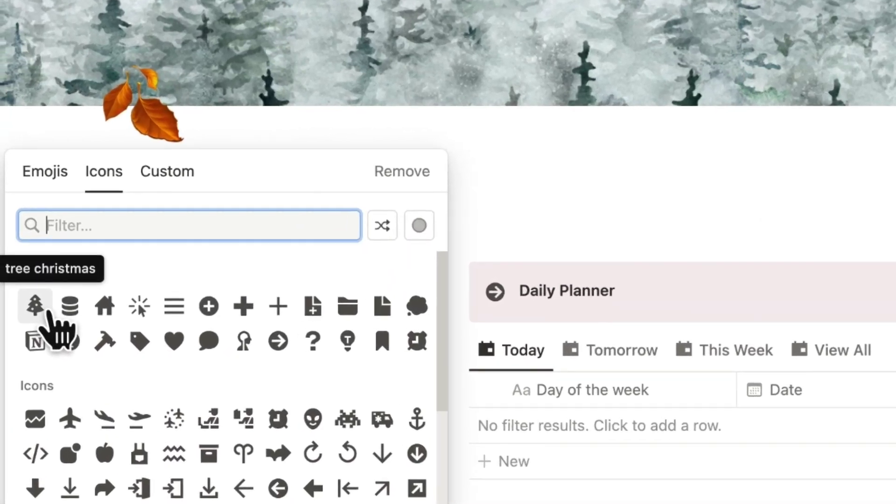
pyautogui.moveTo(28, 309)
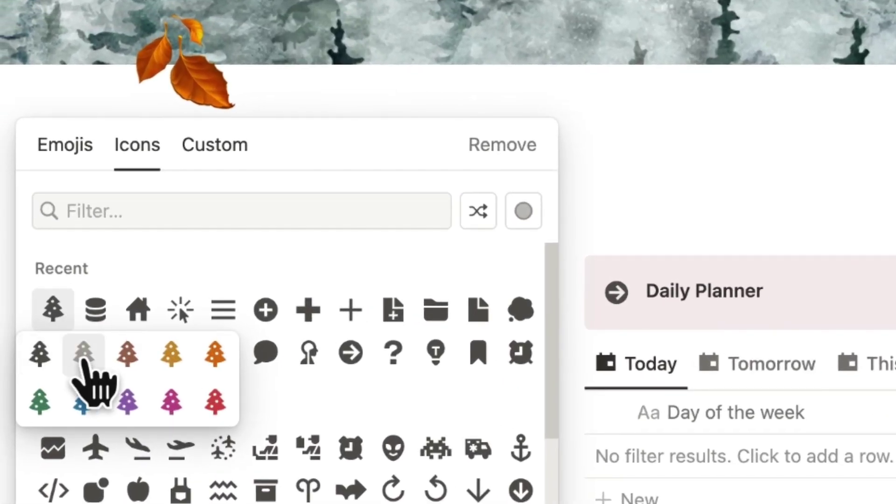
pyautogui.click(73, 349)
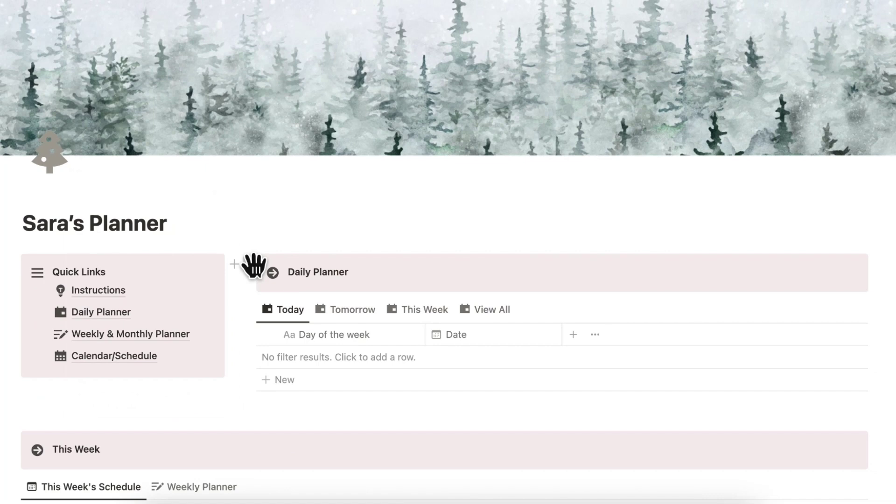
# Give the Daily Planner callout a gray background
pyautogui.click(254, 267)
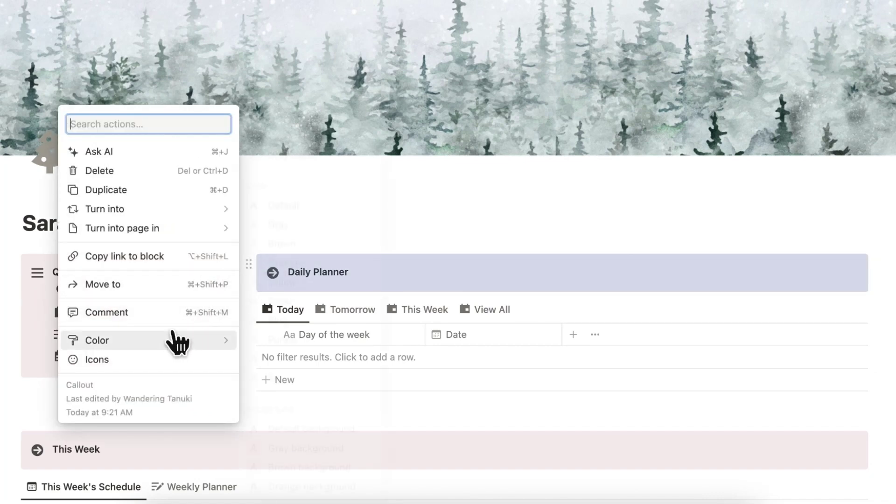
pyautogui.moveTo(196, 344)
pyautogui.click(321, 449)
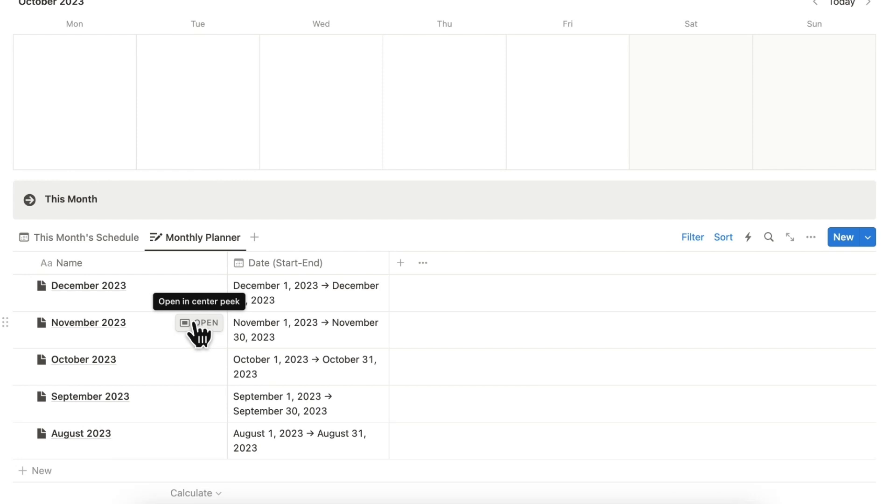
# Open the November 2023 row from the Monthly Planner table and scroll to its goals
pyautogui.click(196, 324)
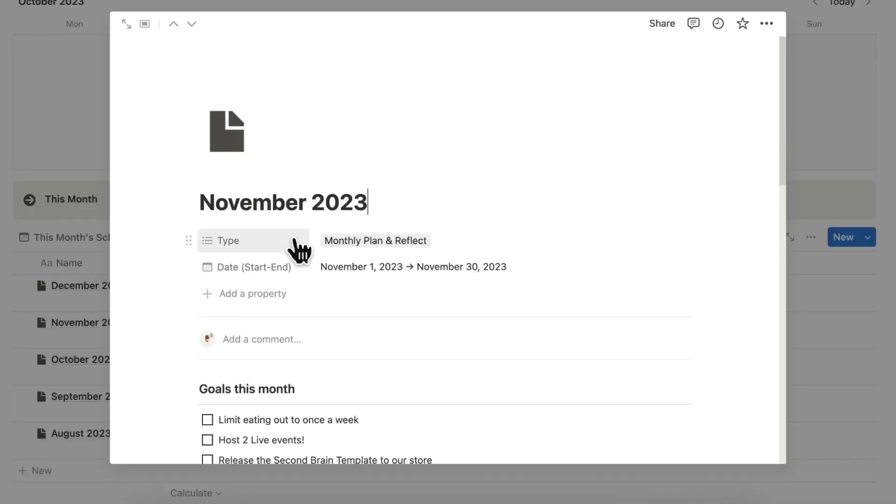
pyautogui.scroll(-3, 299, 247)
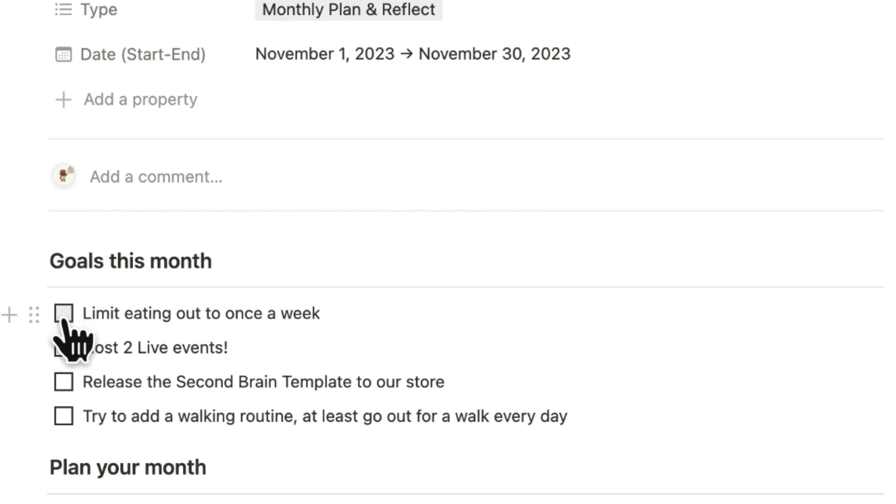
# Tick off the eating-out, Host 2 Live events! and Second Brain Template goals
pyautogui.click(64, 317)
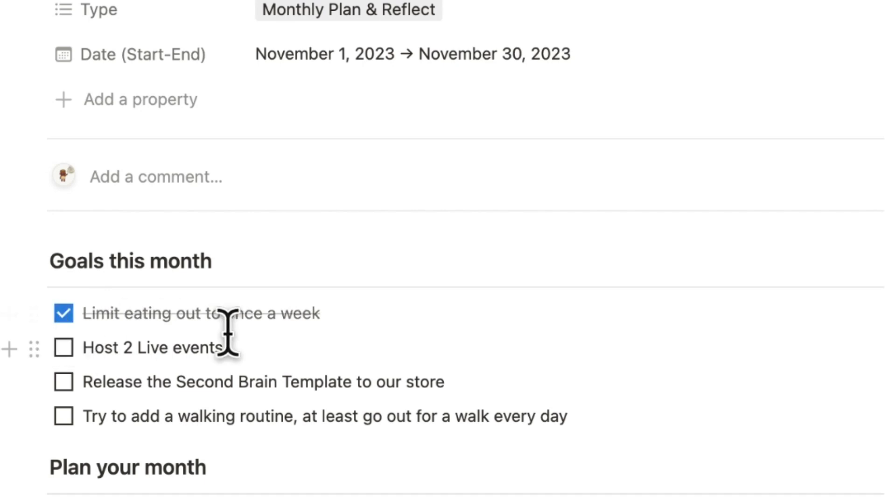
pyautogui.scroll(-3, 228, 333)
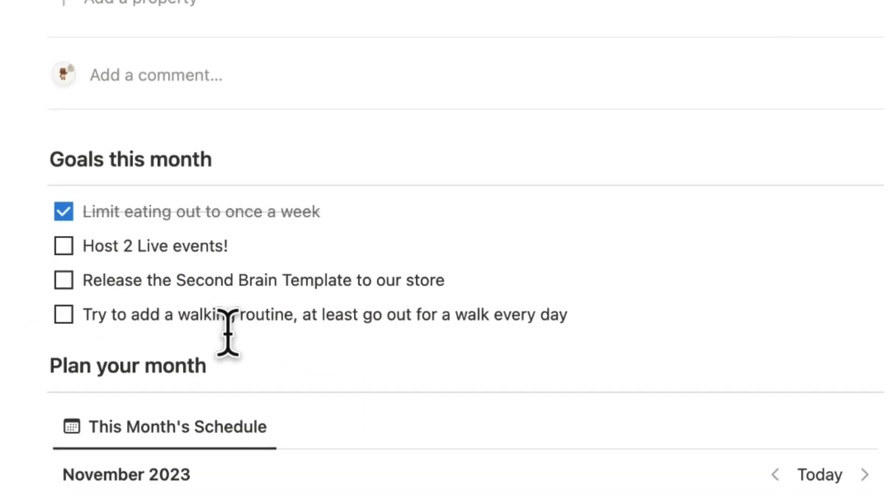
pyautogui.click(65, 252)
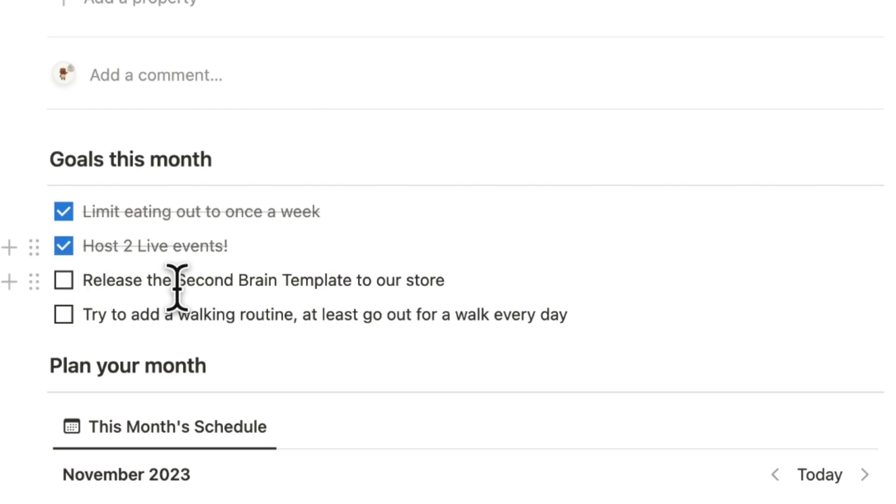
pyautogui.click(65, 281)
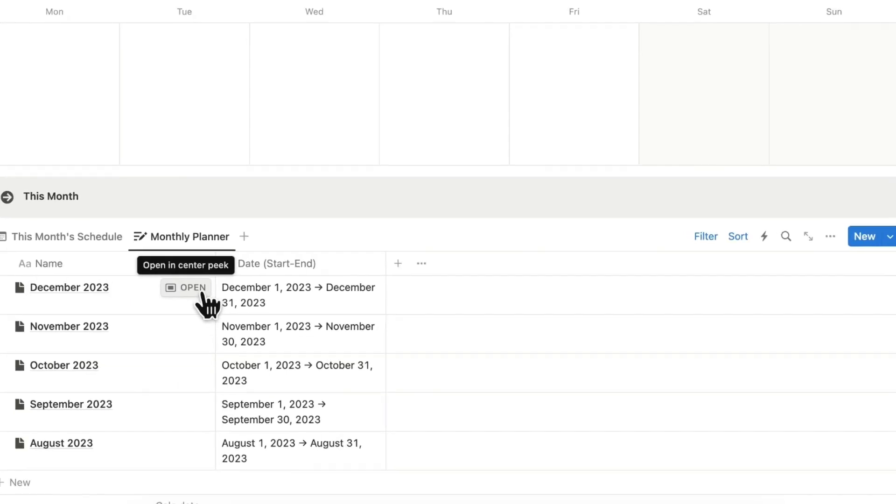
# Open December 2023 and add the goal 'Getting outside more often even if its cold once a day'
pyautogui.click(167, 298)
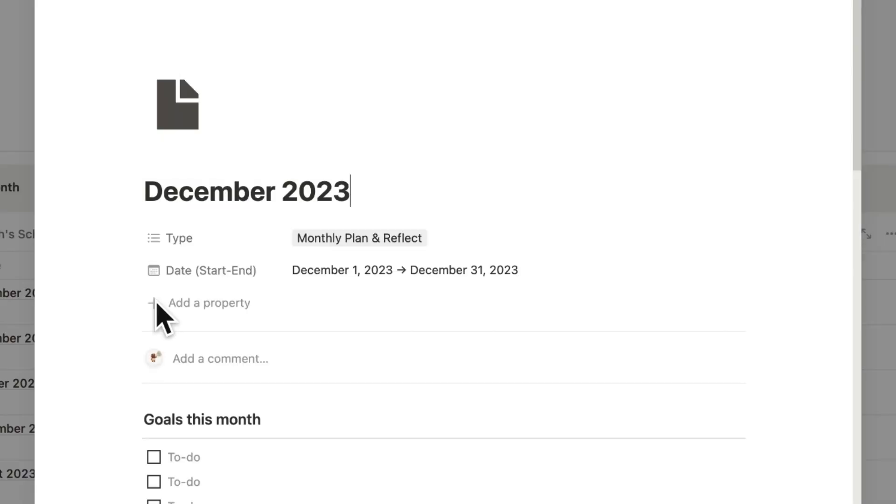
pyautogui.scroll(-5, 303, 336)
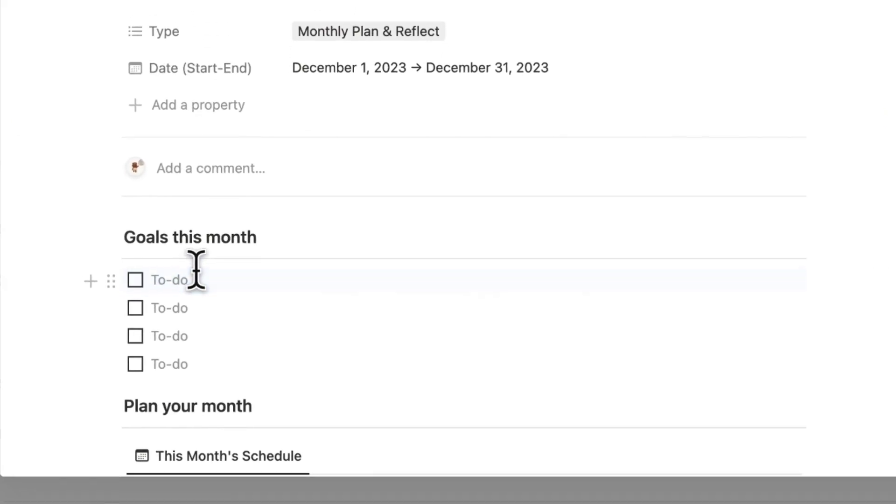
pyautogui.click(177, 260)
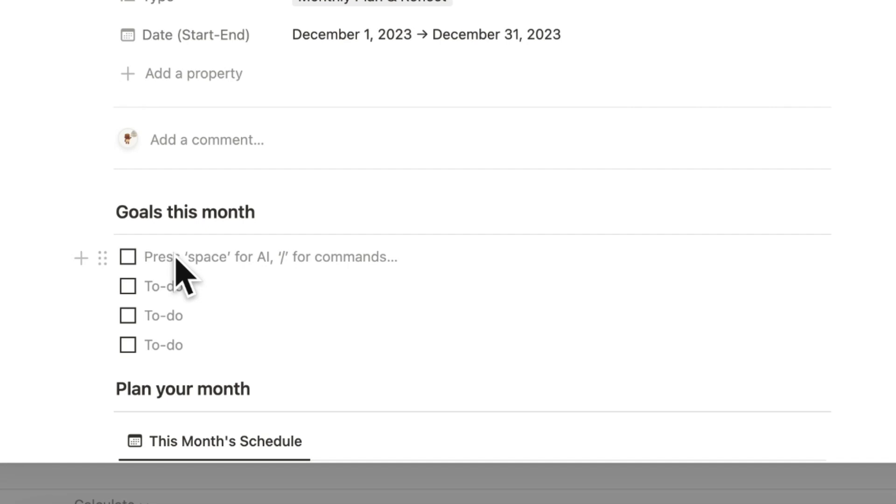
pyautogui.write('Getting o')
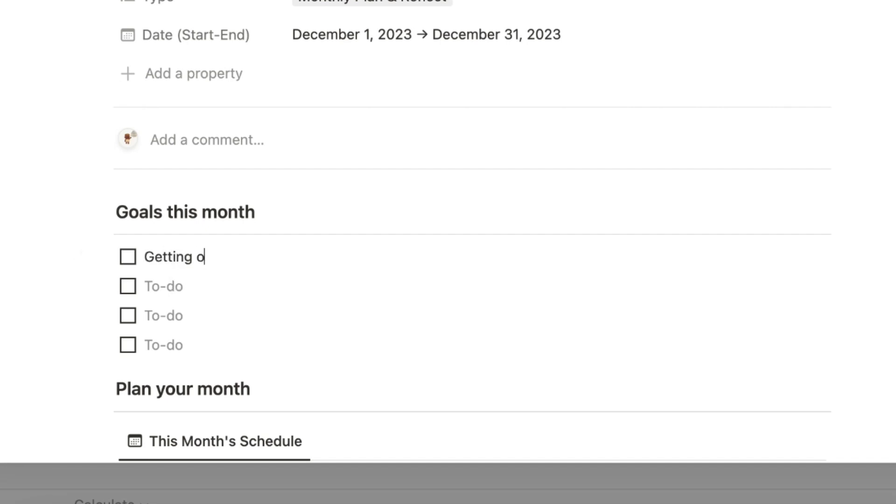
pyautogui.write('utside more often even if its cold once a day')
# Add a pasted second goal, '2 Live events' and 'Learning more productivity tools', then a new row
pyautogui.click(358, 297)
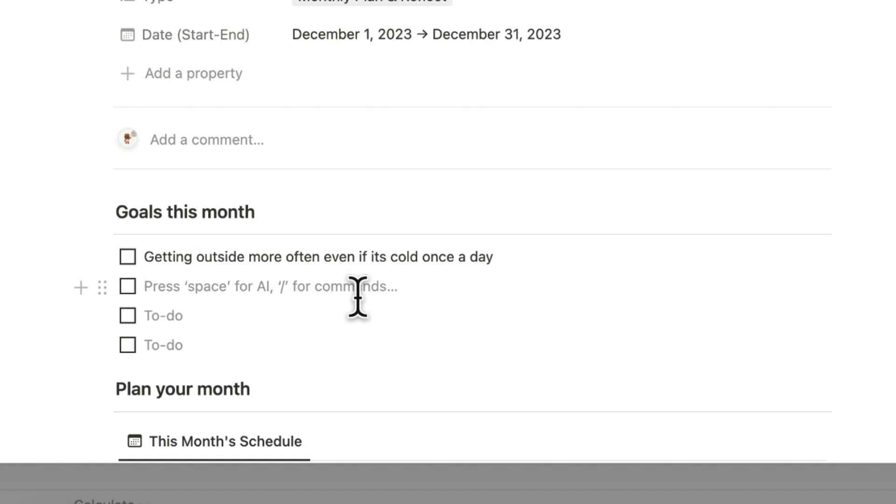
pyautogui.write('Keeping the pace with videos, templates, and more in December.')
pyautogui.click(264, 326)
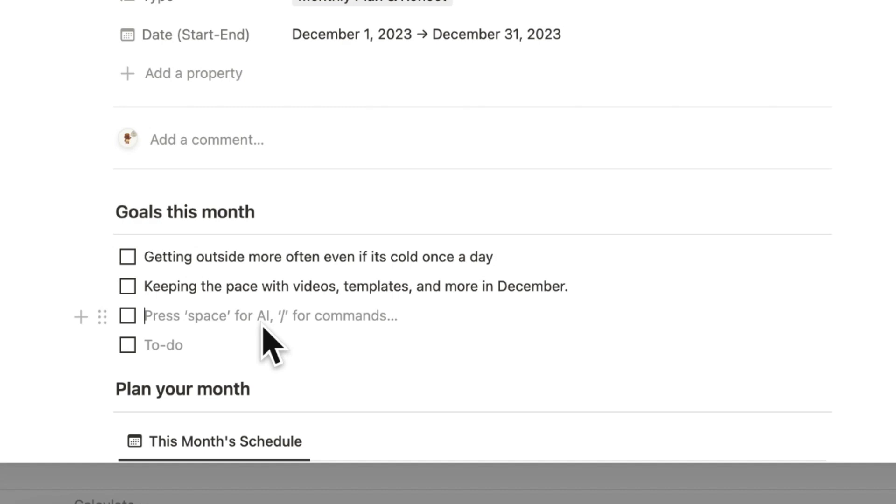
pyautogui.write('2 Li')
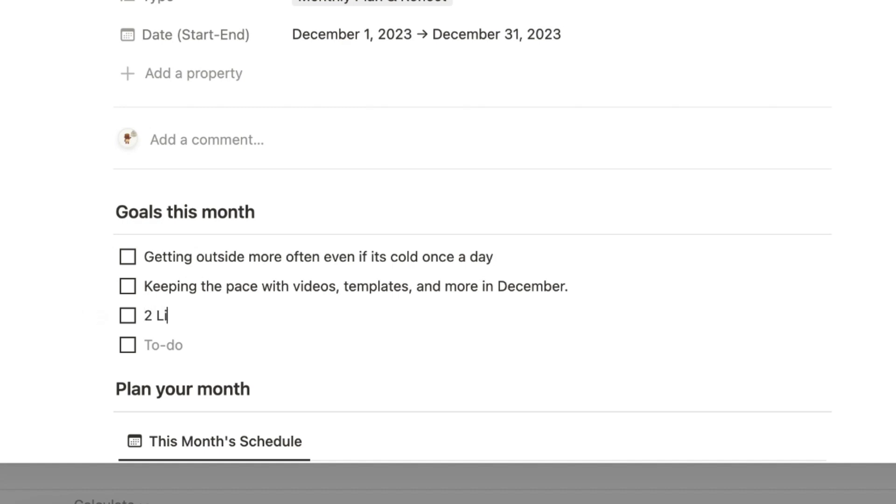
pyautogui.write('ve events')
pyautogui.click(268, 354)
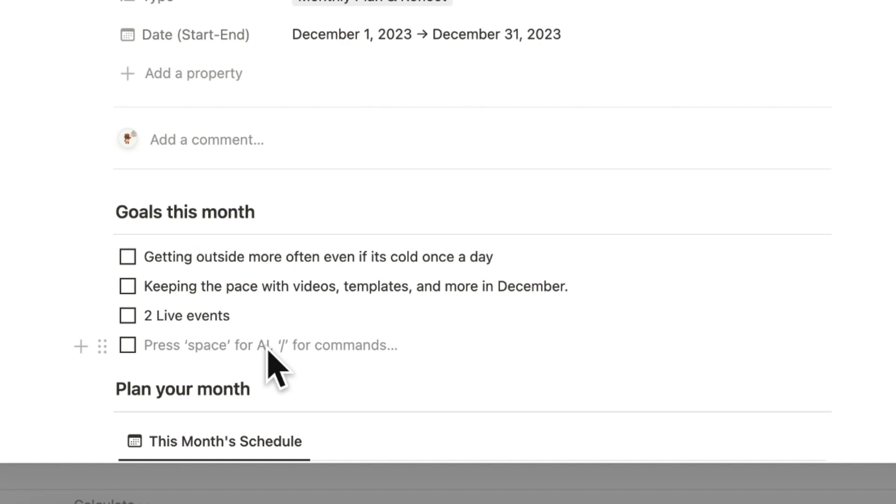
pyautogui.write('Learning more productivity tools')
pyautogui.press('Return')
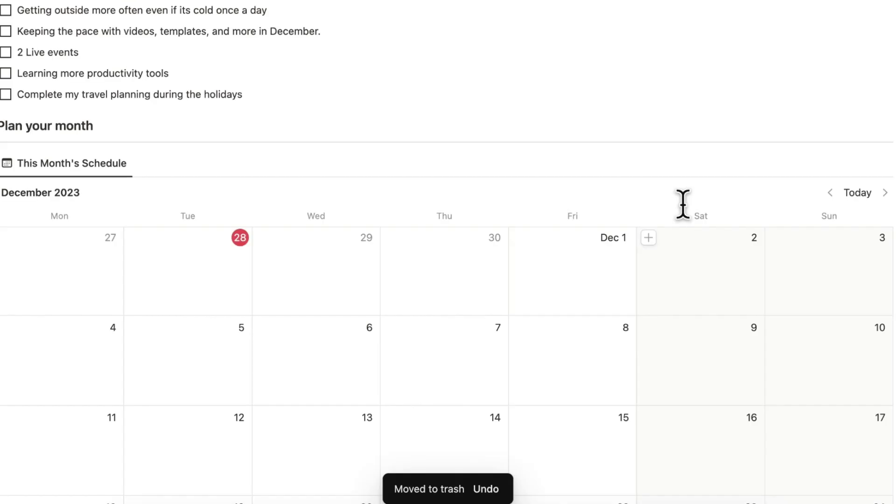
# Title the calendar event 'Live event: planning 2024'
pyautogui.scroll(-4, 688, 306)
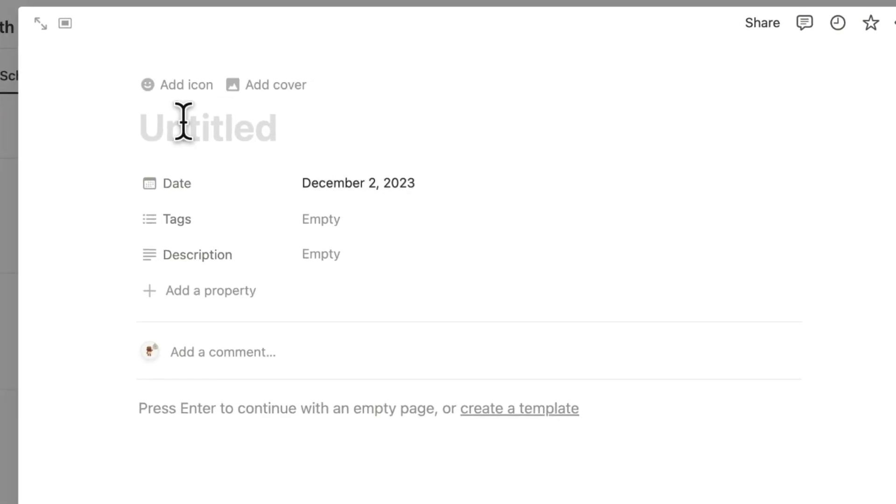
pyautogui.write('Live event')
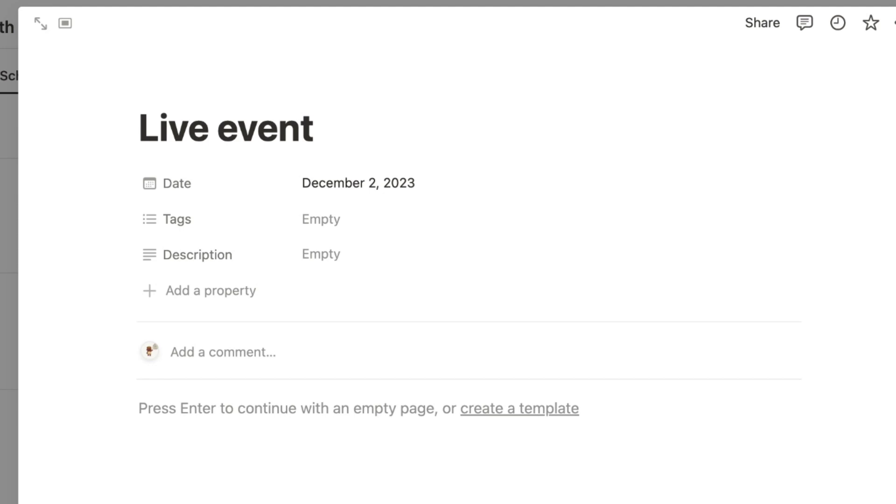
pyautogui.press('BackSpace')
pyautogui.write(': planni')
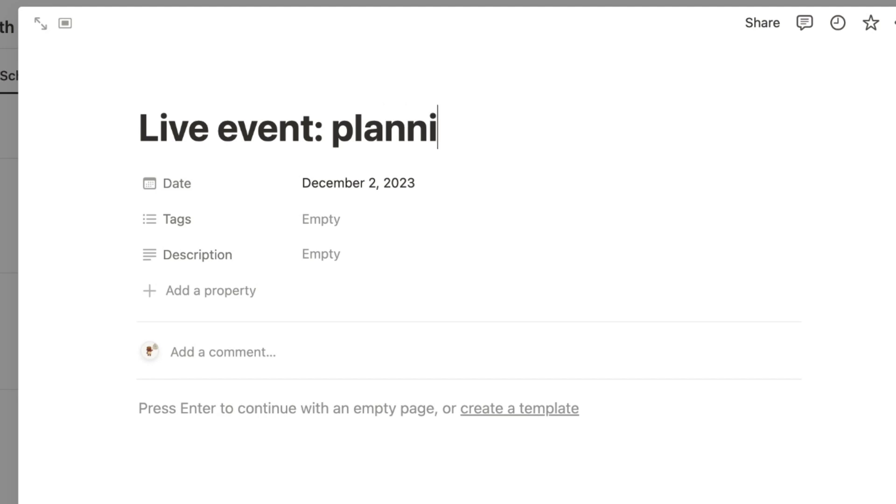
pyautogui.write('ng 2024')
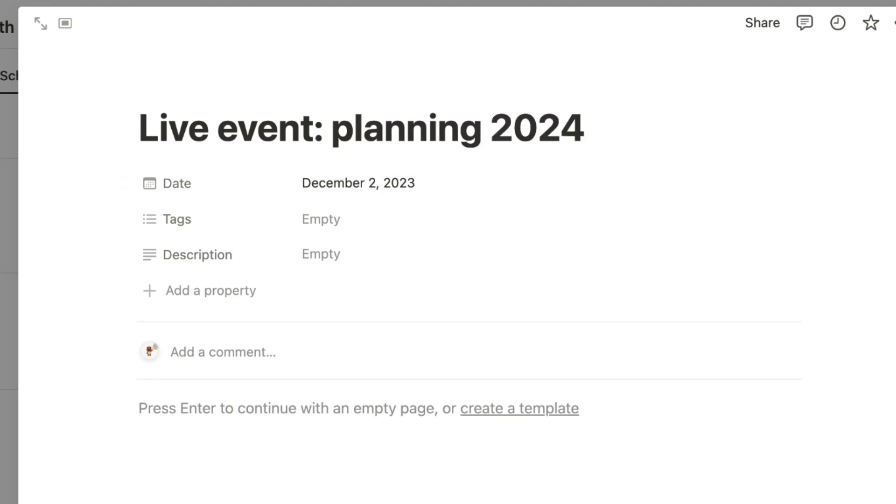
pyautogui.press('Escape')
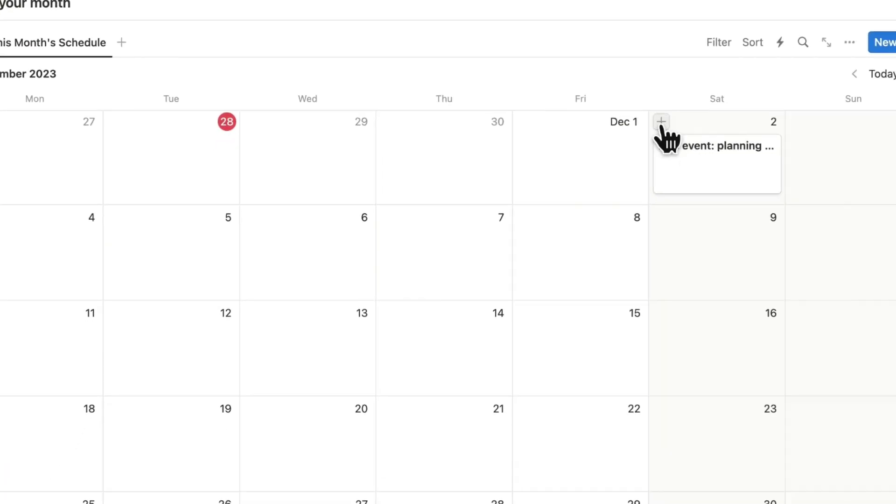
# Add a December 2 event called 'Launch template life planner'
pyautogui.click(729, 188)
pyautogui.write('Launc')
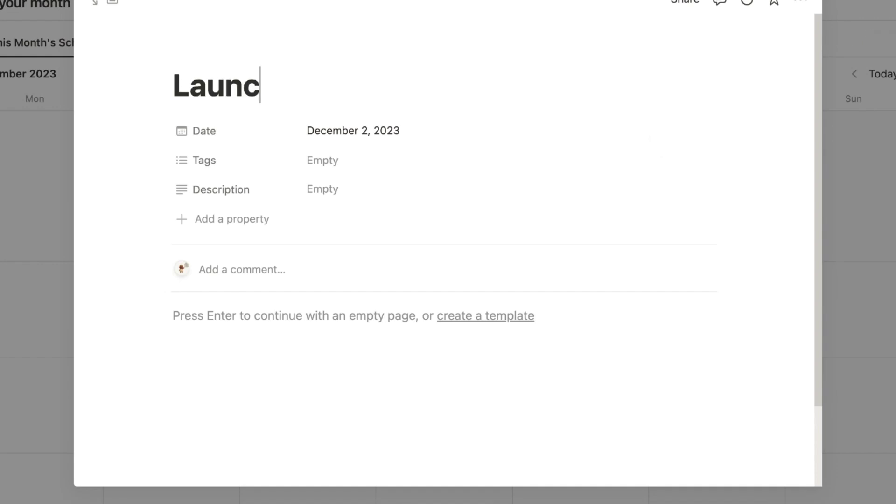
pyautogui.write('h template')
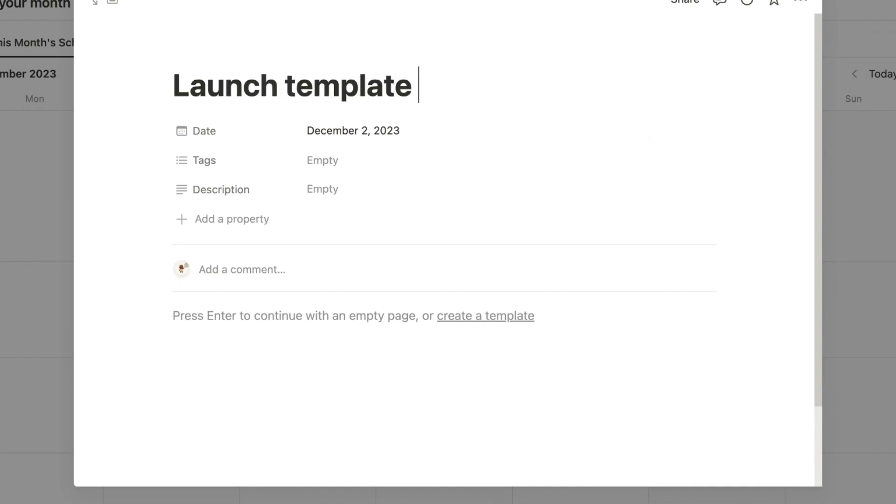
pyautogui.write(' life planner')
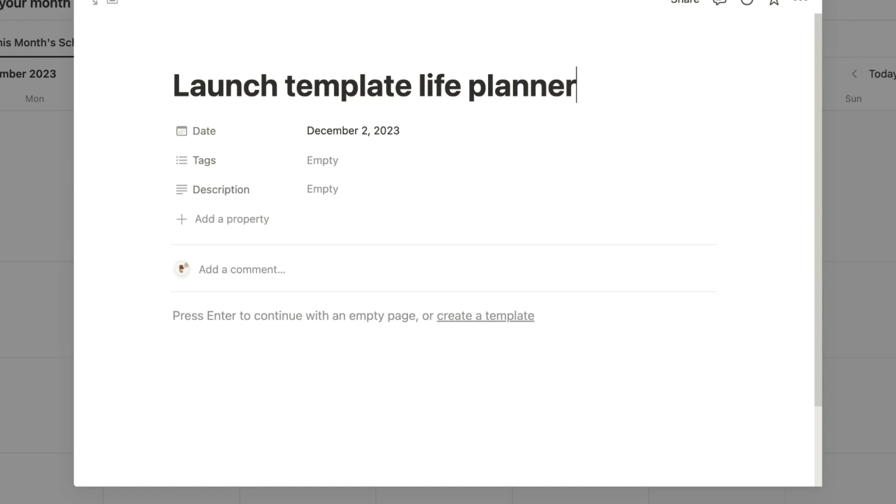
pyautogui.press('Escape')
# Add a 'Heading to Spain' trip spanning December 18–23
pyautogui.scroll(-3, 870, 333)
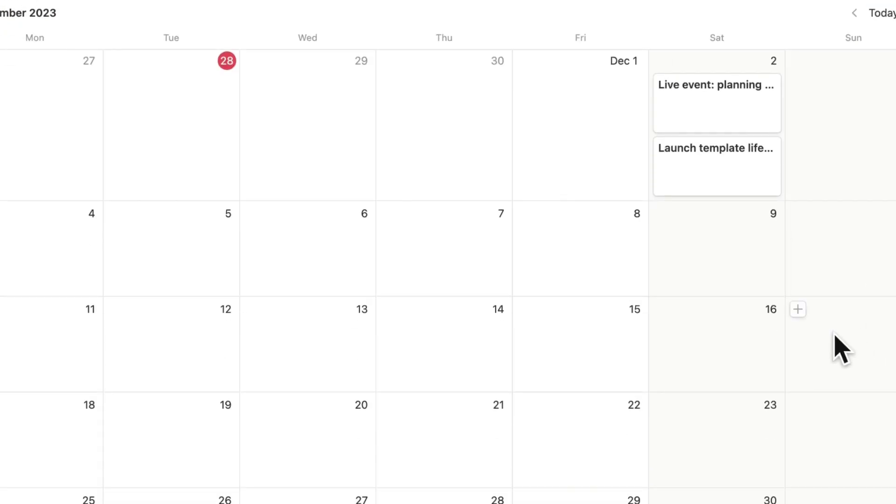
pyautogui.scroll(-1, 750, 348)
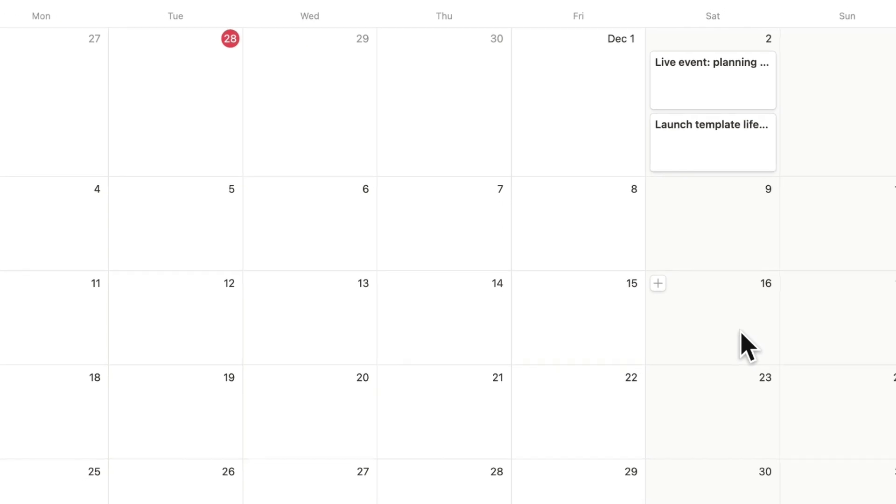
pyautogui.scroll(-1, 740, 344)
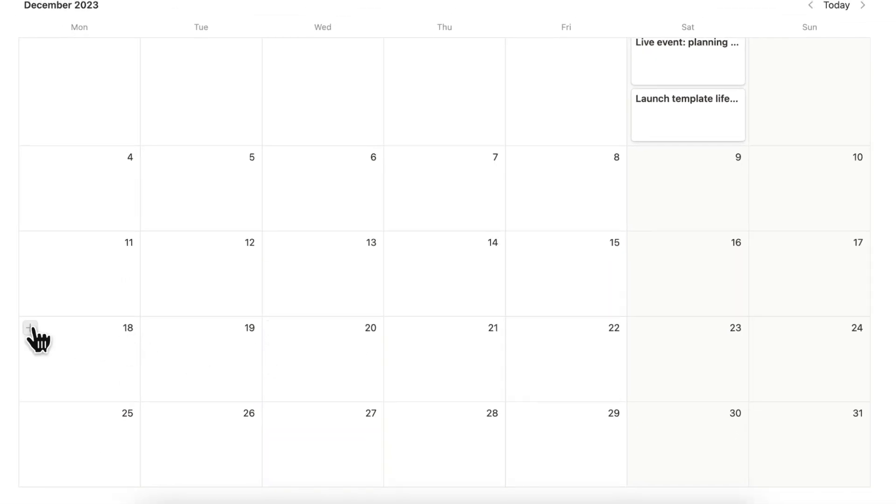
pyautogui.click(29, 328)
pyautogui.write('He')
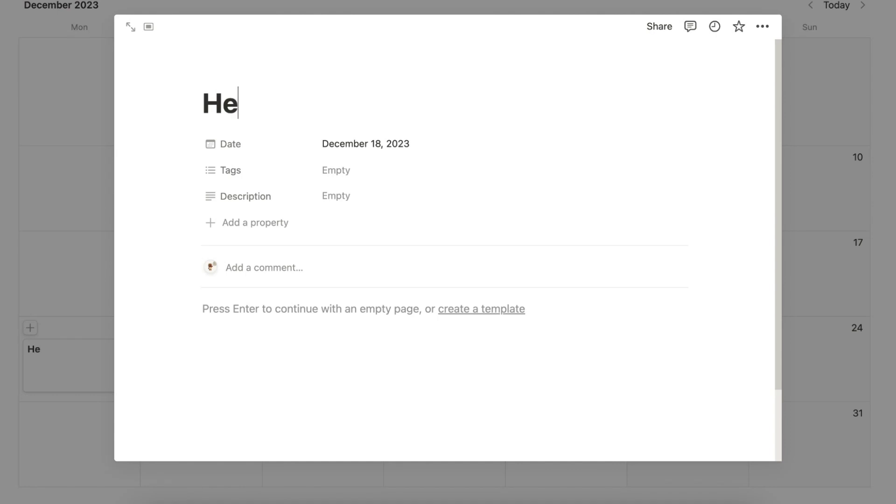
pyautogui.write('ading to Spain')
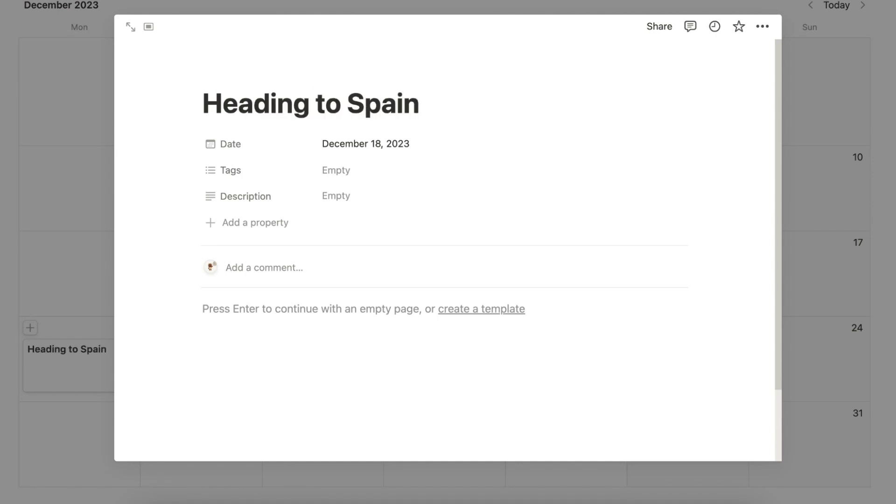
pyautogui.click(889, 189)
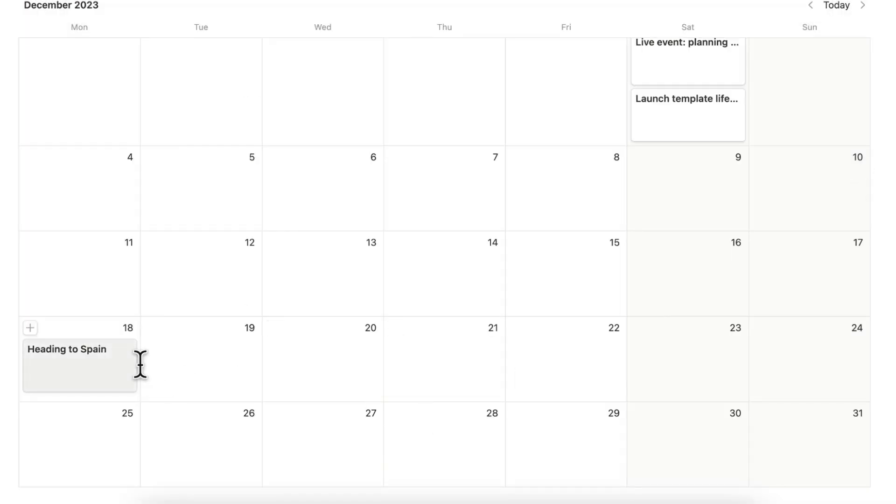
pyautogui.moveTo(140, 364); pyautogui.dragTo(740, 369)
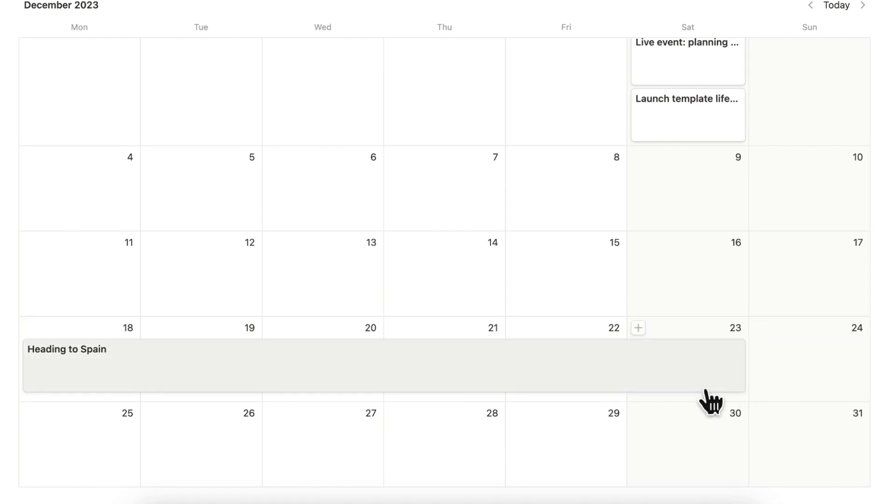
# Add a 'Going to Estonia' trip spanning December 25–28
pyautogui.scroll(-1, 706, 402)
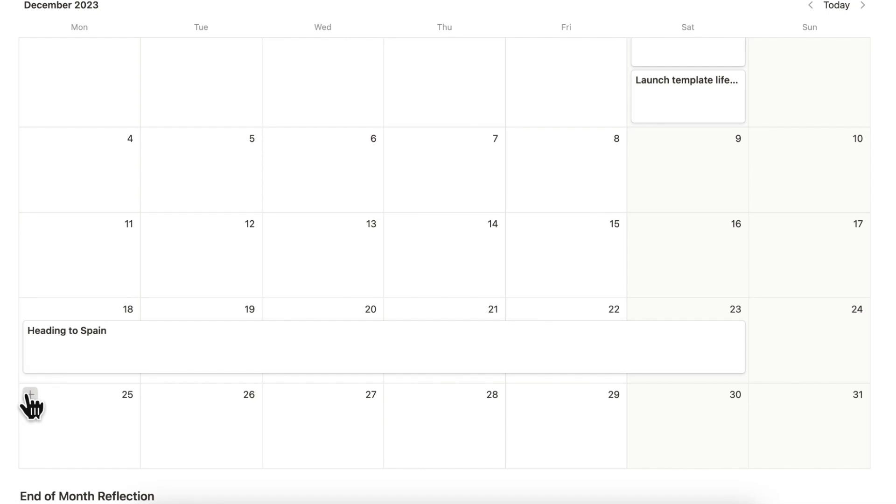
pyautogui.click(29, 395)
pyautogui.write('Going to Estonia')
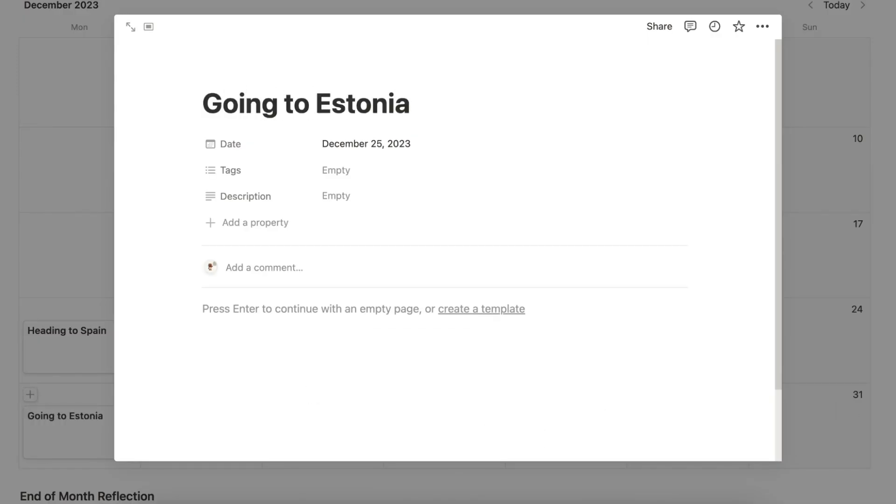
pyautogui.press('Escape')
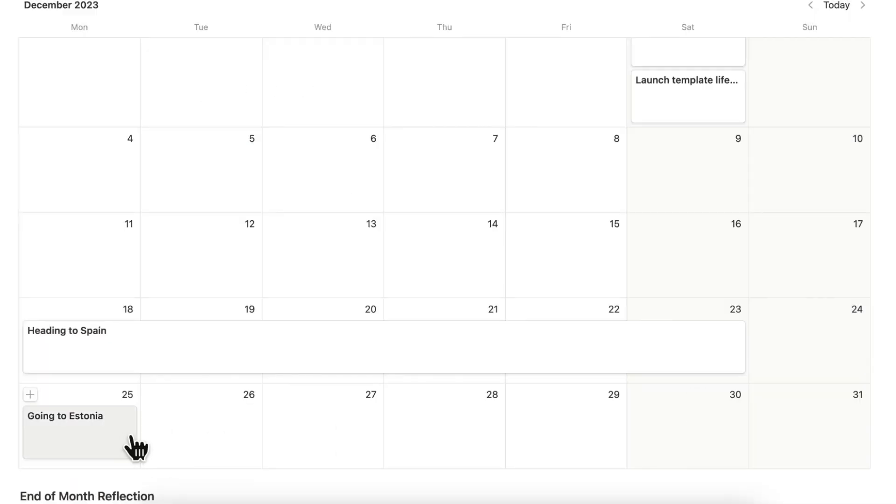
pyautogui.moveTo(132, 434); pyautogui.dragTo(445, 443)
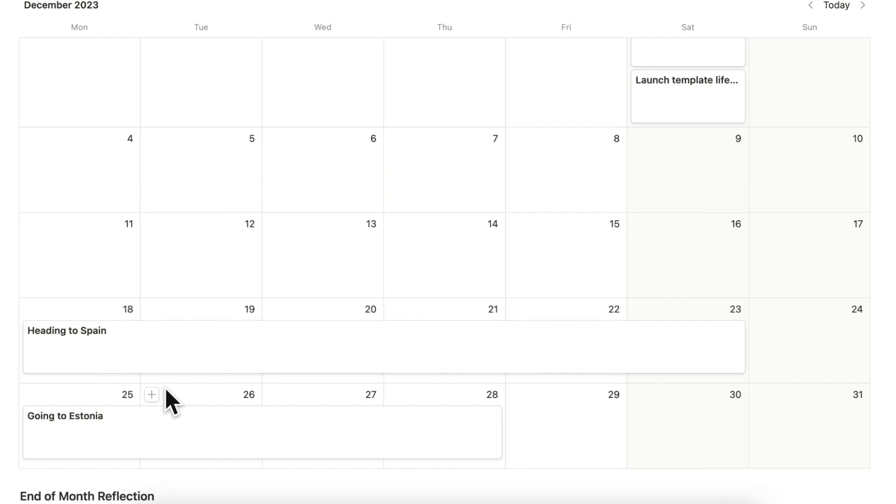
pyautogui.scroll(1, 166, 394)
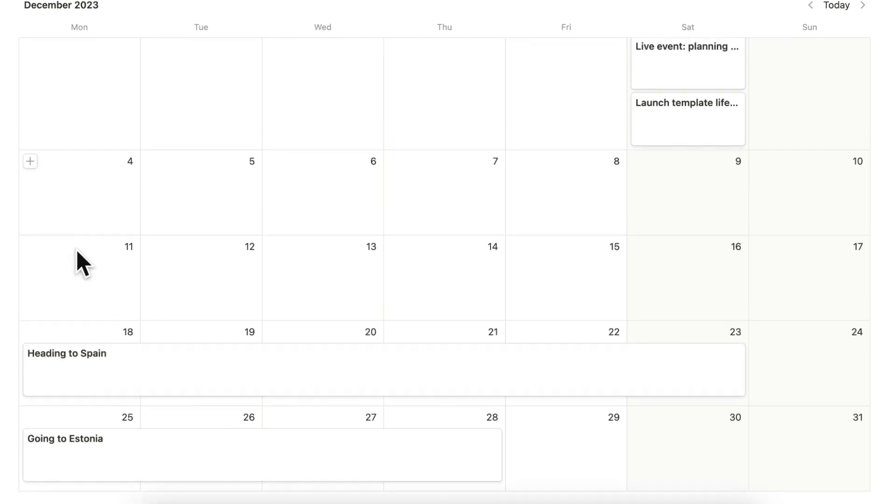
pyautogui.scroll(3, 92, 271)
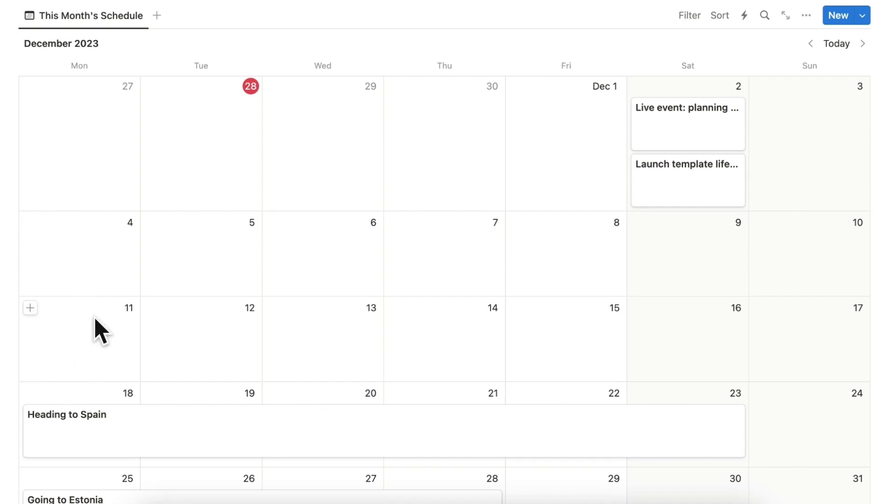
pyautogui.scroll(-10, 95, 322)
pyautogui.scroll(-1, 94, 315)
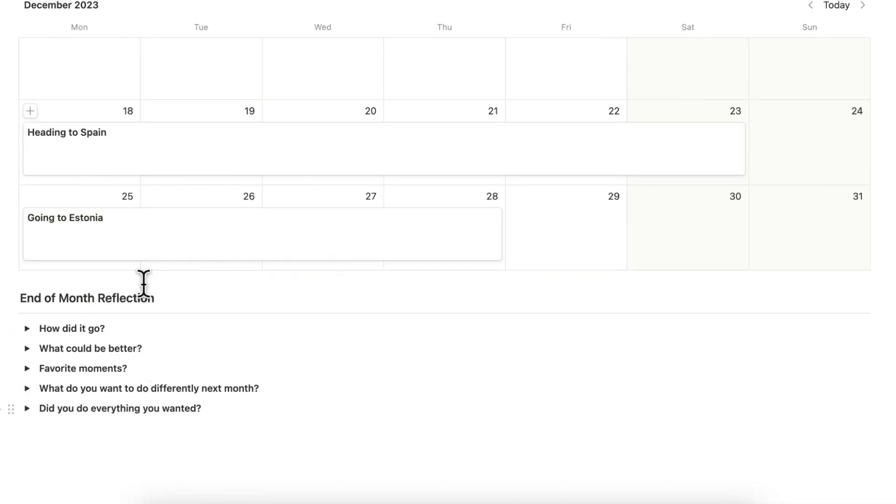
pyautogui.scroll(10, 172, 384)
pyautogui.scroll(10, 173, 383)
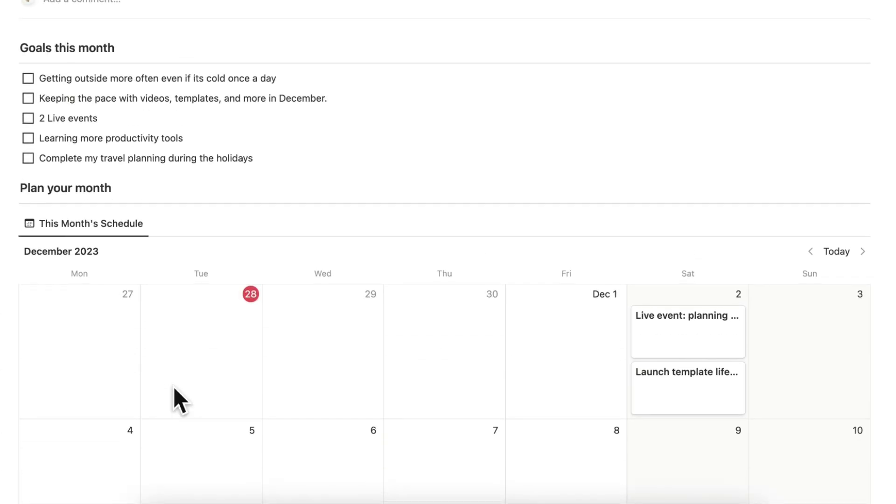
pyautogui.scroll(3, 179, 355)
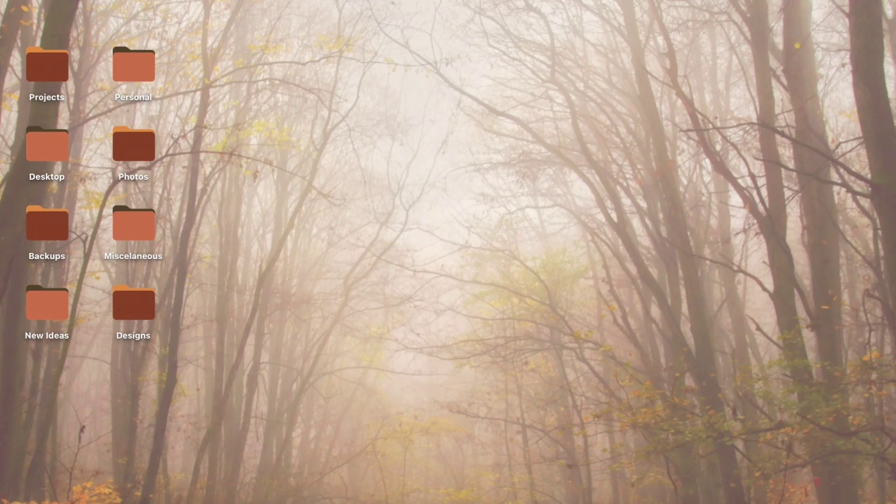
# Set the December Desktop Wallpapers 2023 image from Downloads as wallpaper in System Settings
pyautogui.press('super+space')
pyautogui.write('wallpaper')
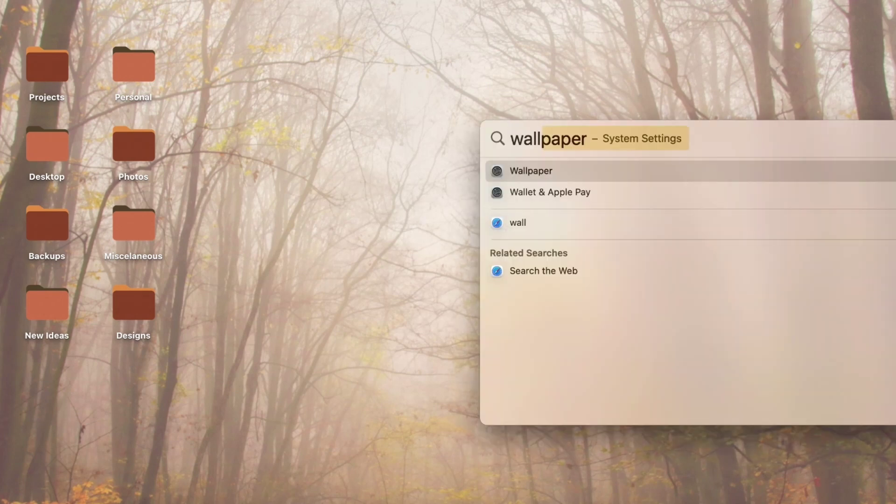
pyautogui.press('Return')
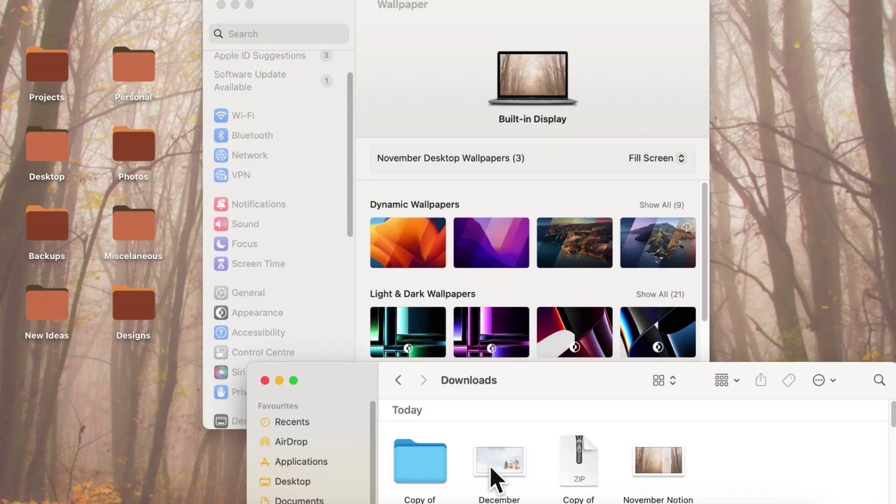
pyautogui.moveTo(491, 468); pyautogui.dragTo(523, 63)
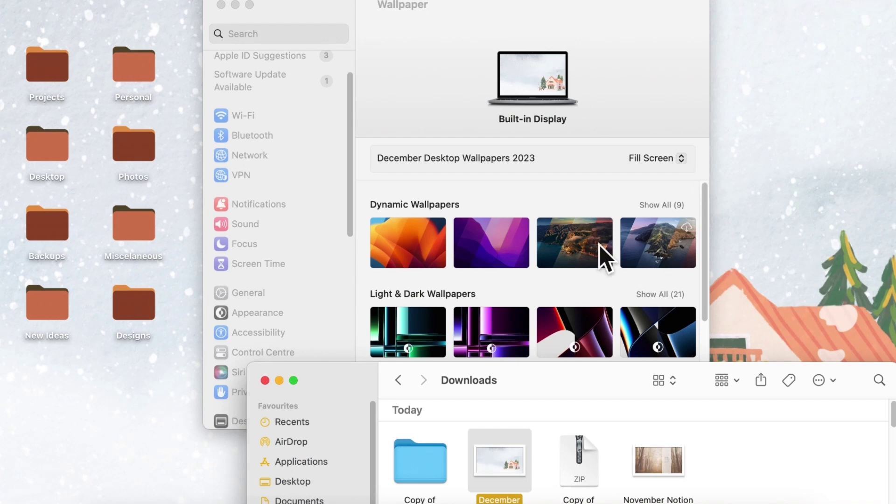
pyautogui.click(222, 4)
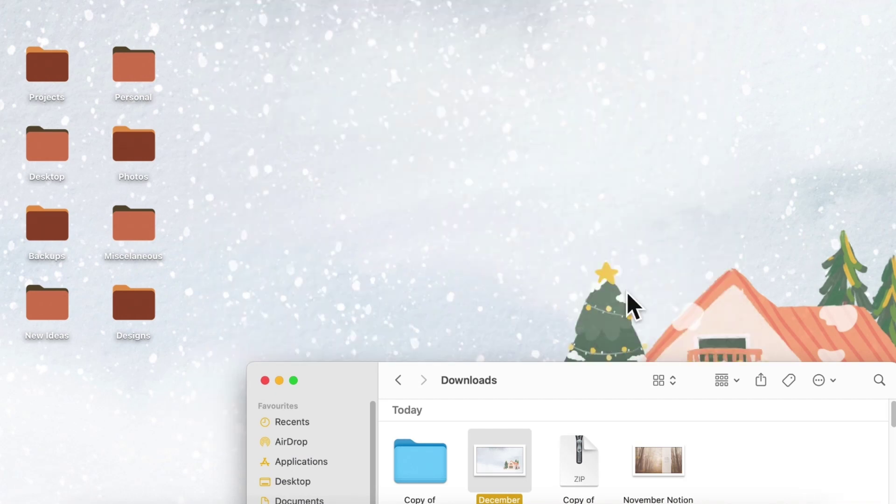
# Apply 1.png from the Copy of November Folder Icons folder as the Projects folder icon
pyautogui.moveTo(541, 381); pyautogui.dragTo(497, 59)
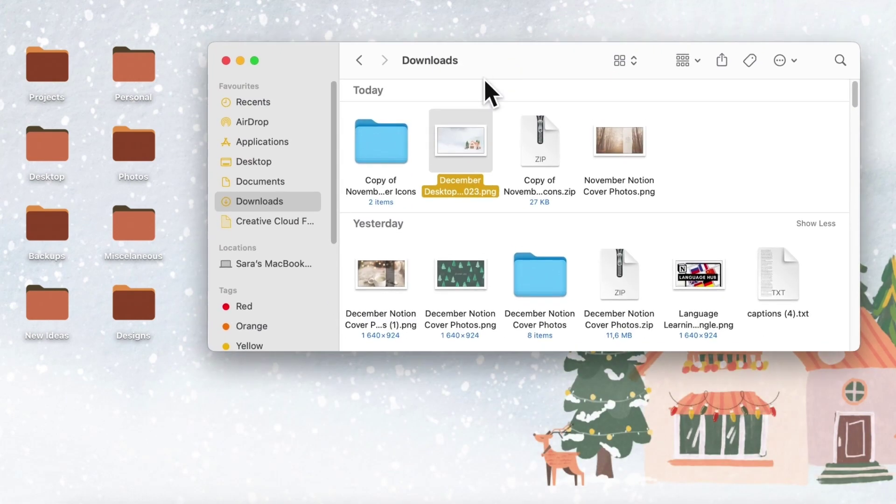
pyautogui.doubleClick(381, 142)
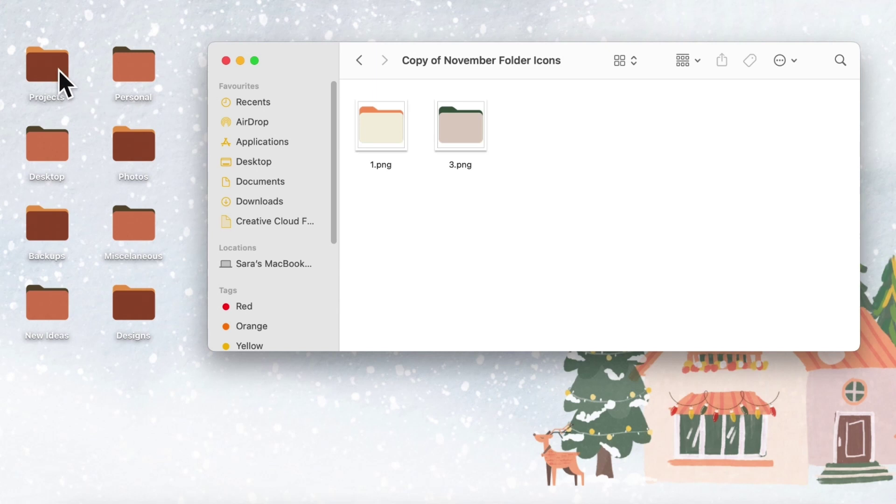
pyautogui.rightClick(65, 84)
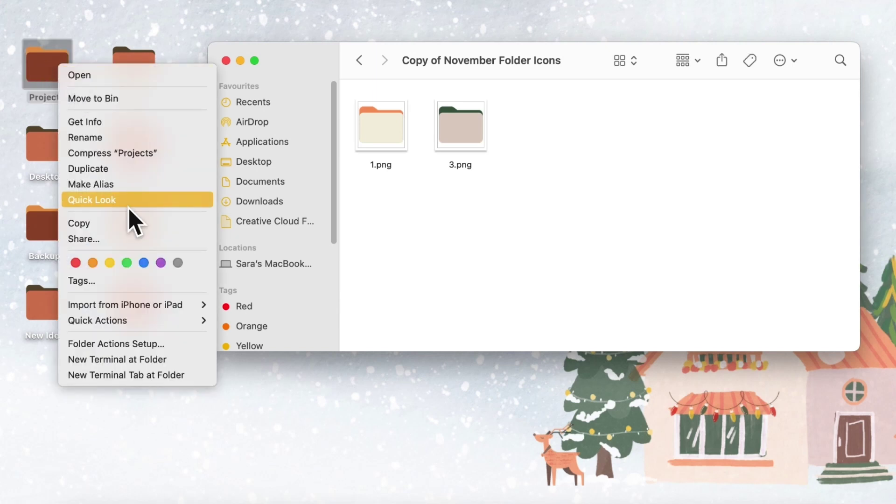
pyautogui.moveTo(152, 307)
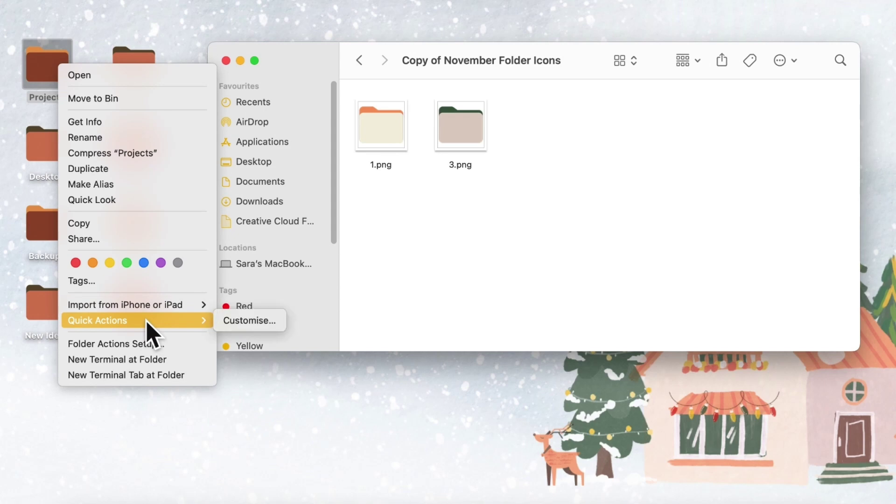
pyautogui.click(128, 122)
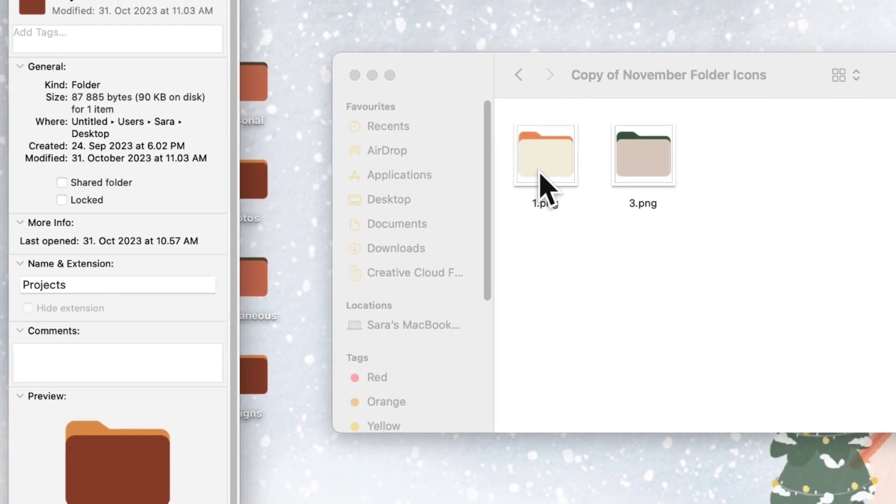
pyautogui.moveTo(540, 174); pyautogui.dragTo(34, 6)
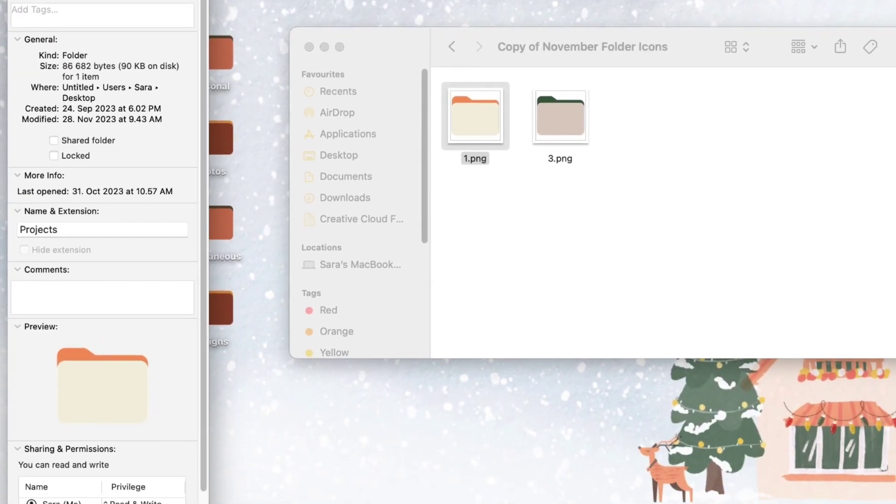
# Close the Projects info panel and bring up the Personal folder's actions
pyautogui.moveTo(157, 0); pyautogui.dragTo(276, 194)
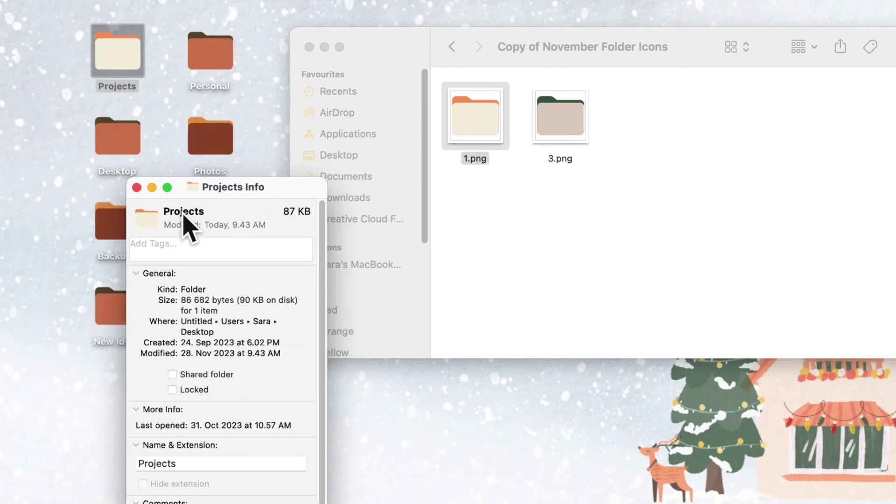
pyautogui.click(152, 187)
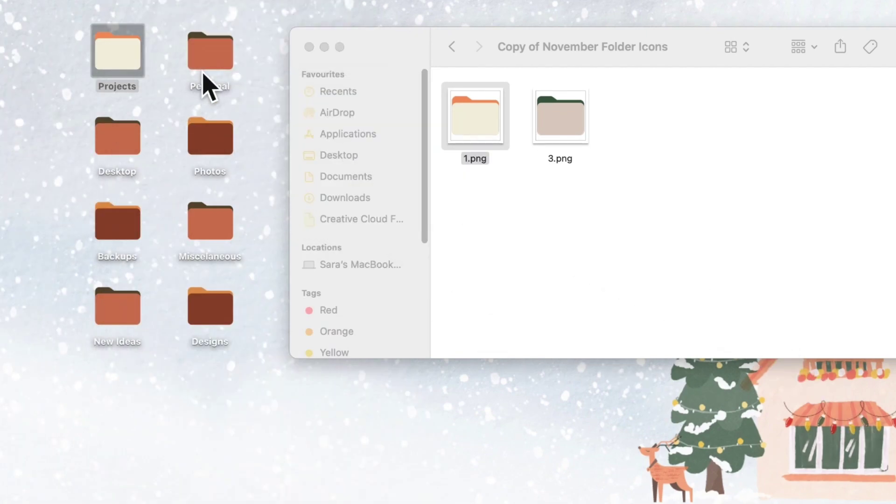
pyautogui.rightClick(219, 71)
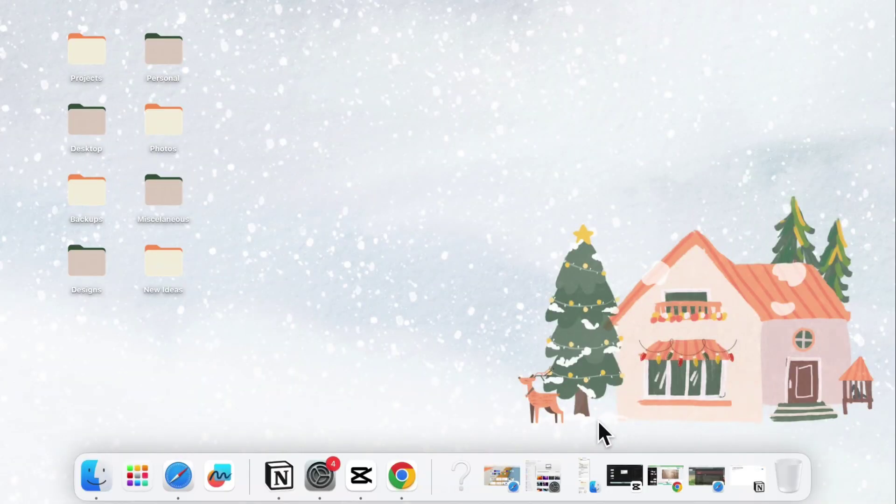